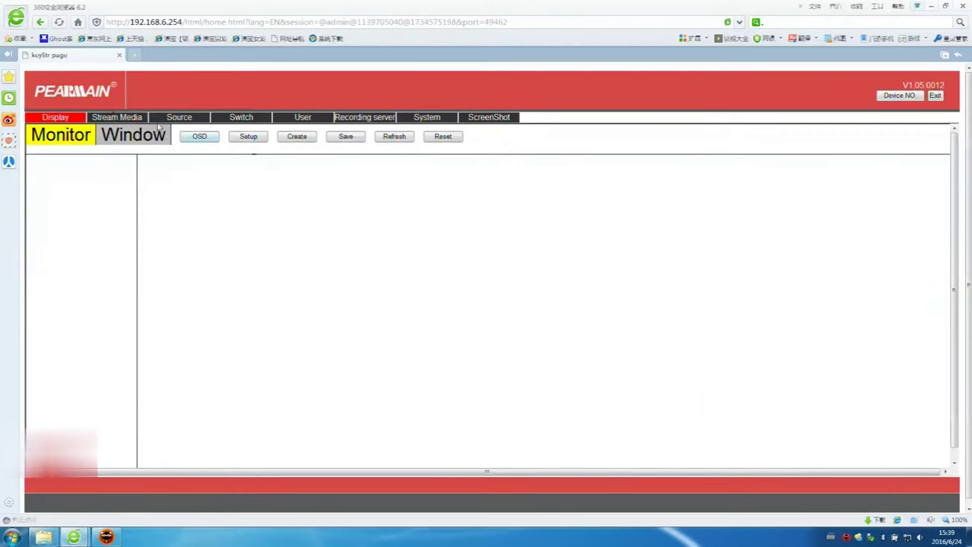
Look over the Stream Media page and the camera access options on the Source page
{"action": "left_click", "coordinate": [115, 116]}
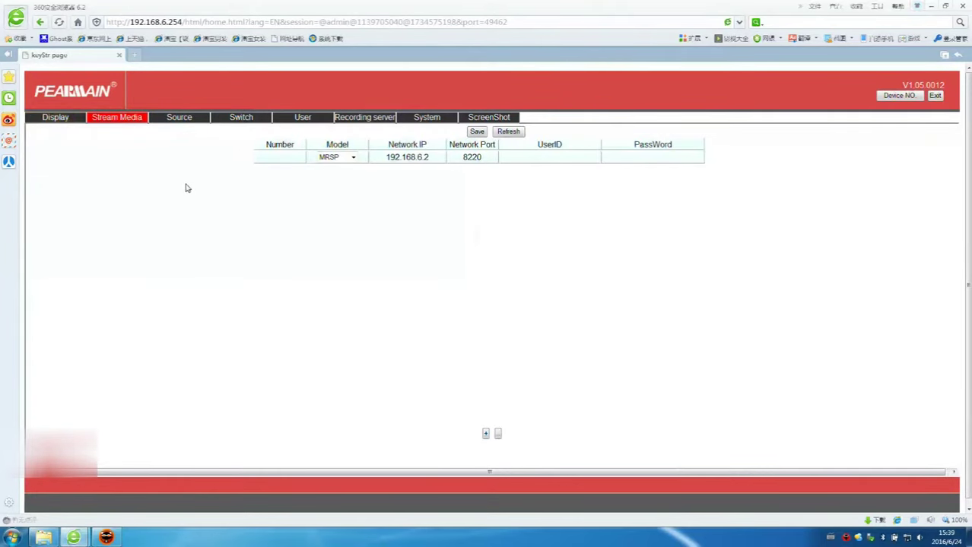
{"action": "left_click", "coordinate": [179, 117]}
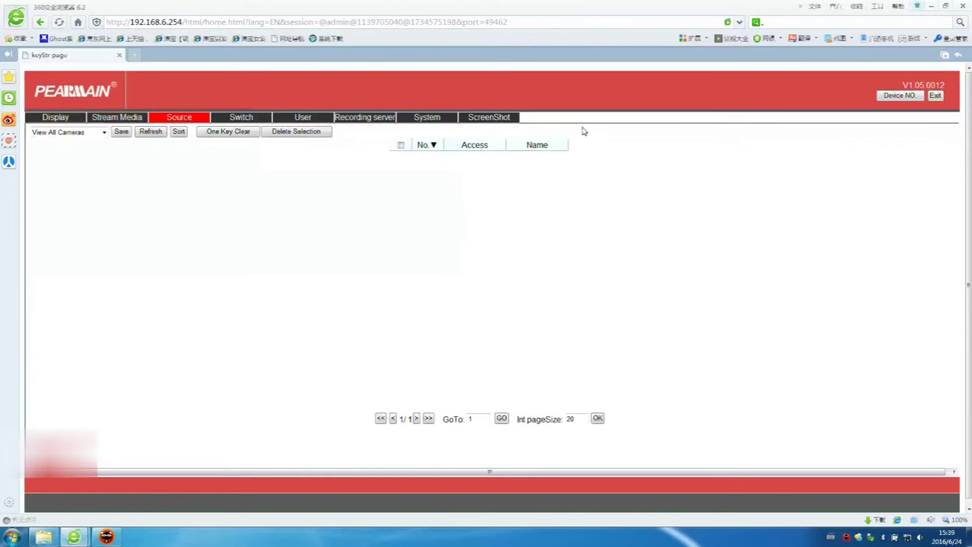
{"action": "left_click", "coordinate": [104, 132]}
{"action": "left_click", "coordinate": [160, 169]}
Add a cruise, a salvo and a segmentation to the Switch configuration
{"action": "left_click", "coordinate": [243, 120]}
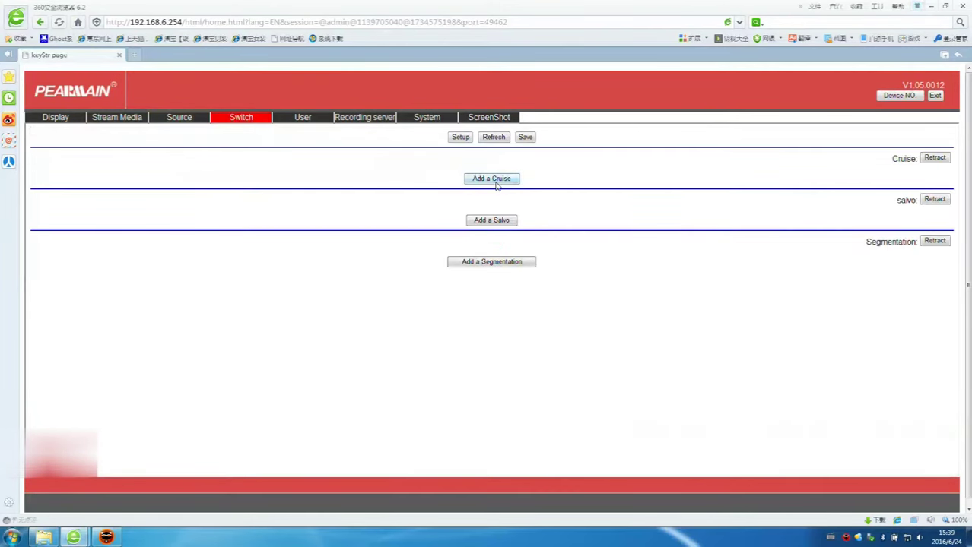
{"action": "left_click", "coordinate": [495, 180]}
{"action": "left_click", "coordinate": [499, 299]}
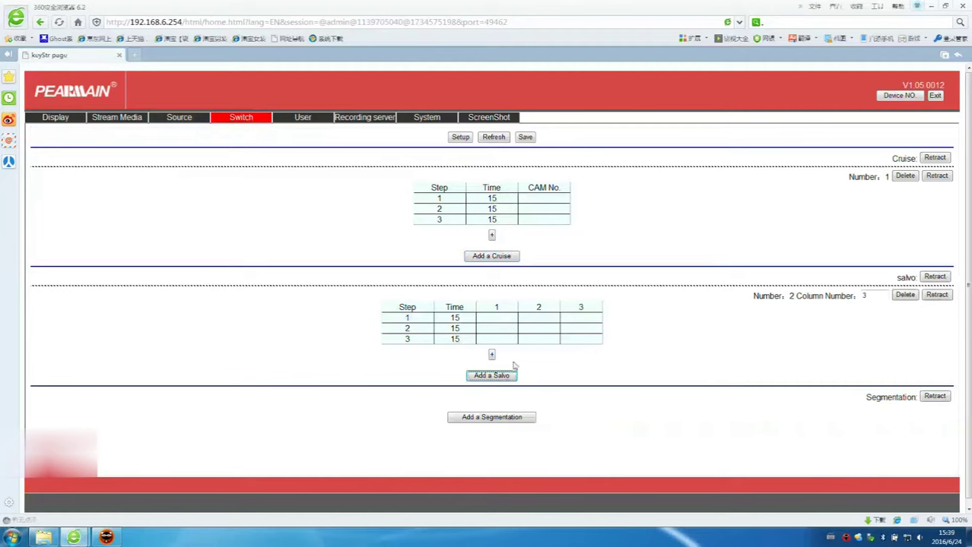
{"action": "left_click", "coordinate": [511, 417]}
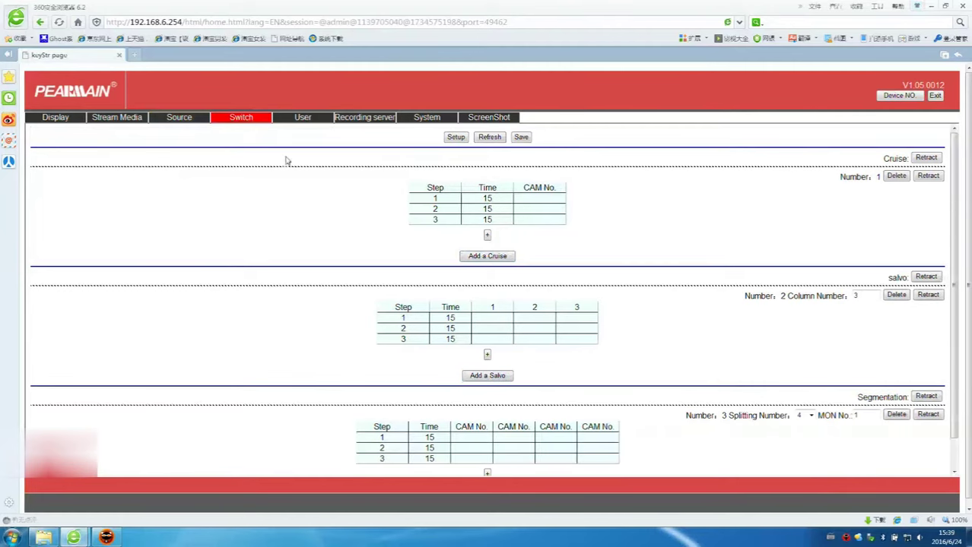
Look over the User, Recording server, System and ScreenShot pages
{"action": "left_click", "coordinate": [297, 120]}
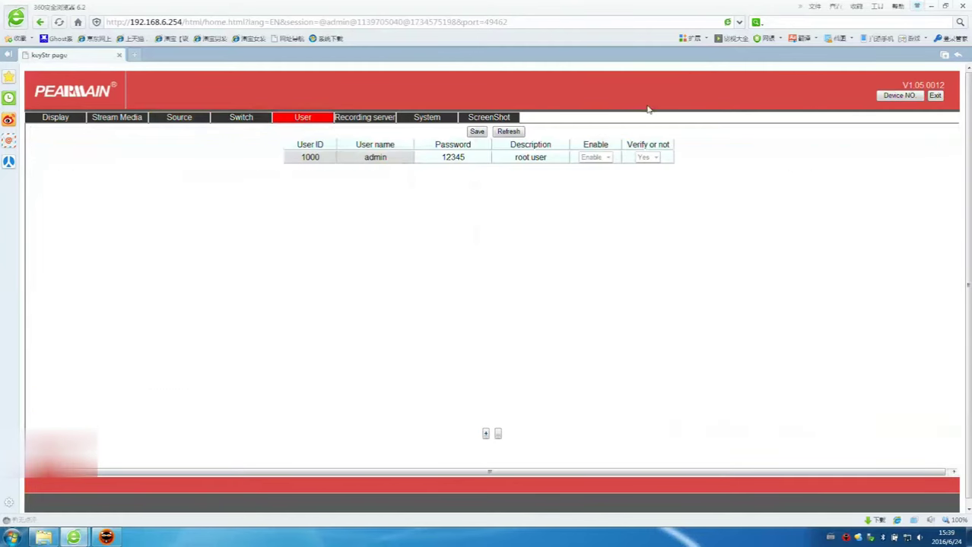
{"action": "left_click", "coordinate": [364, 117]}
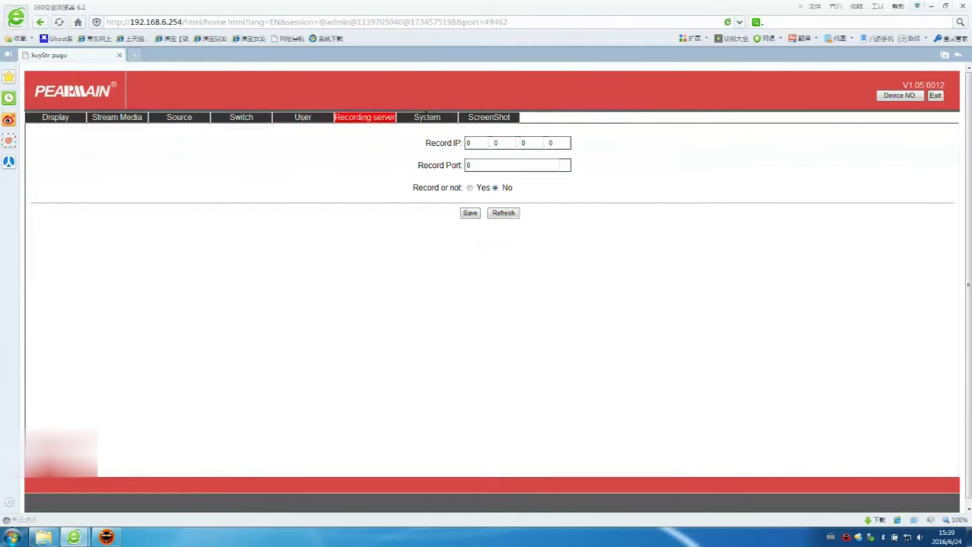
{"action": "left_click", "coordinate": [424, 117]}
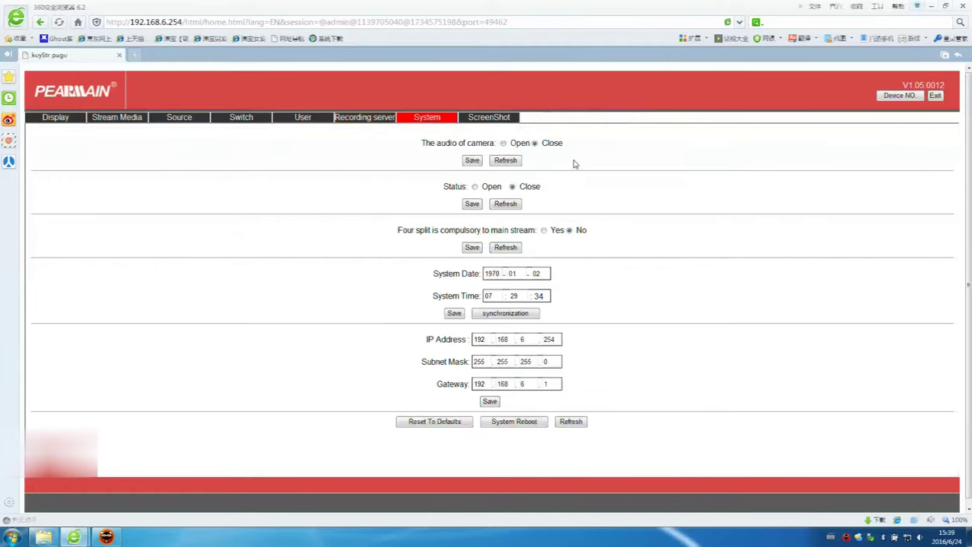
{"action": "left_click", "coordinate": [489, 118]}
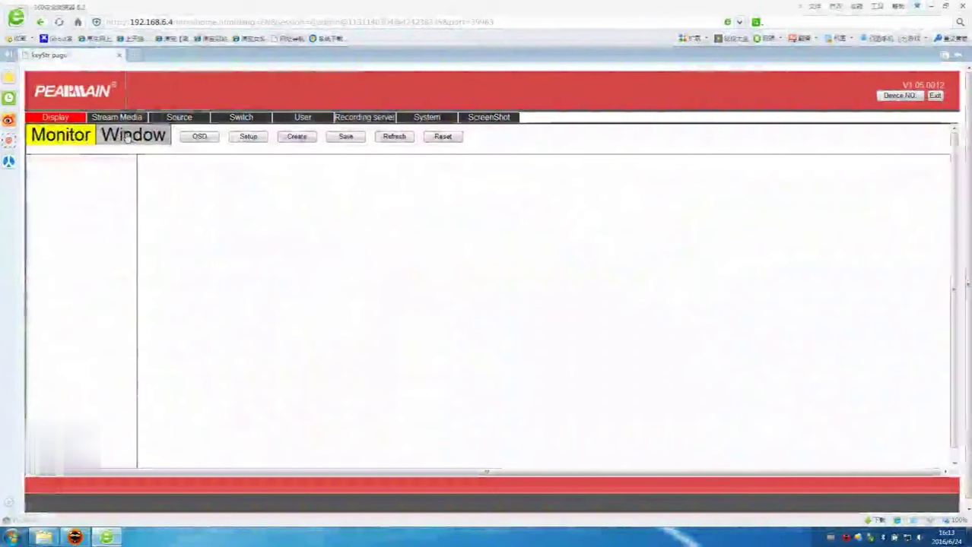
Create a monitor layout with 1 row and 2 columns on the Display page and save it
{"action": "left_click", "coordinate": [149, 142]}
{"action": "left_click", "coordinate": [68, 140]}
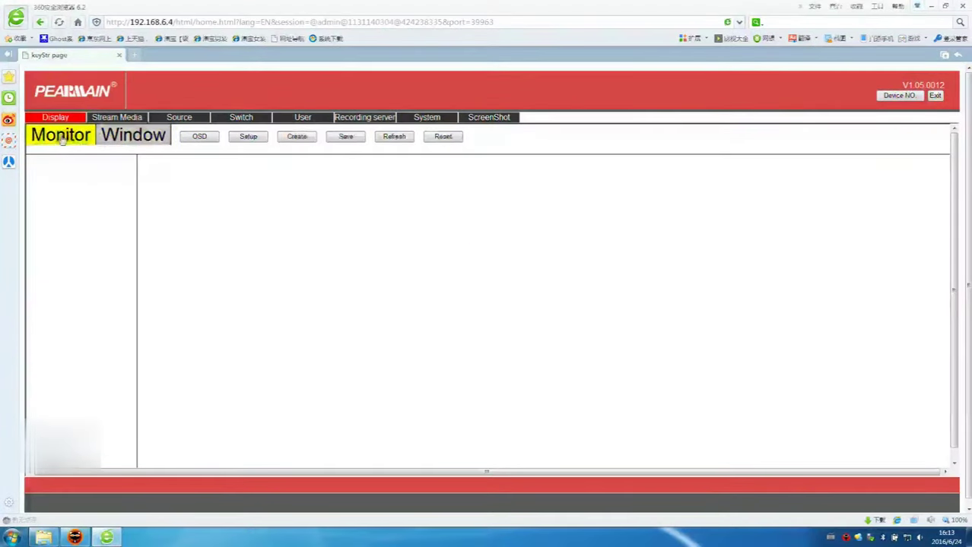
{"action": "left_click", "coordinate": [299, 138]}
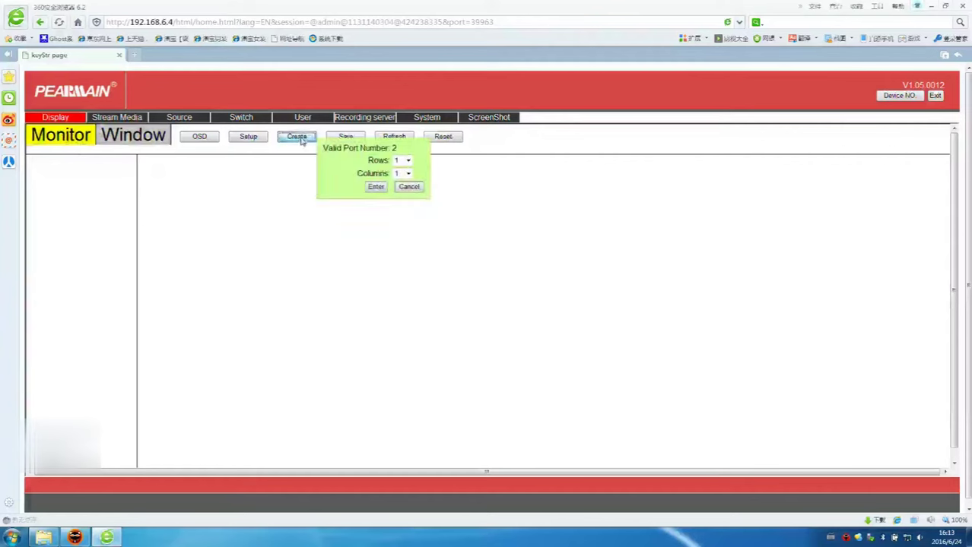
{"action": "left_click", "coordinate": [408, 161]}
{"action": "left_click", "coordinate": [409, 161]}
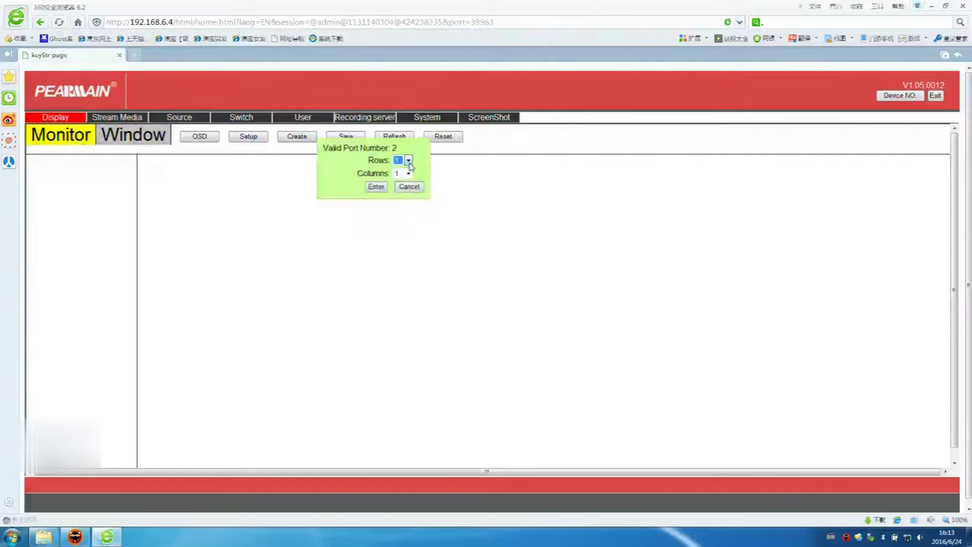
{"action": "left_click", "coordinate": [408, 173]}
{"action": "left_click", "coordinate": [399, 187]}
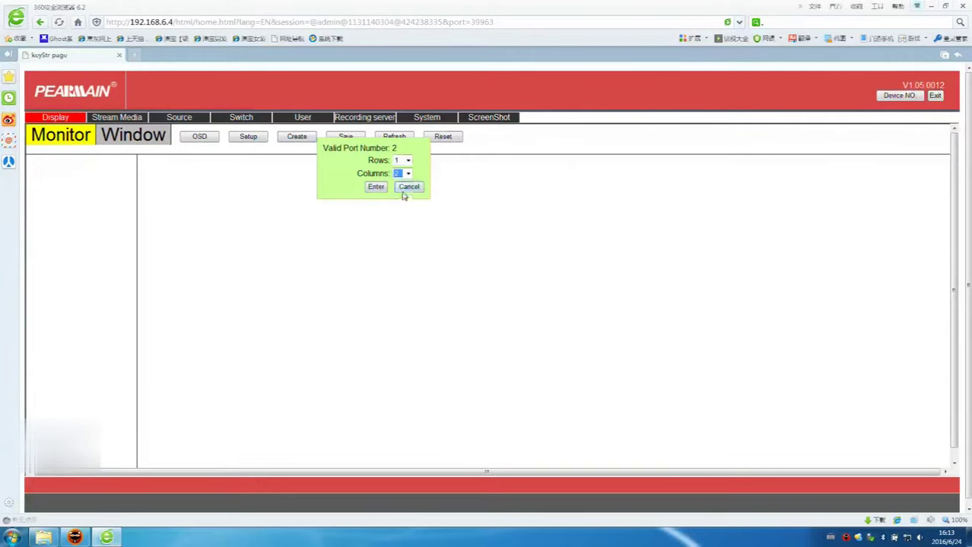
{"action": "left_click", "coordinate": [382, 189]}
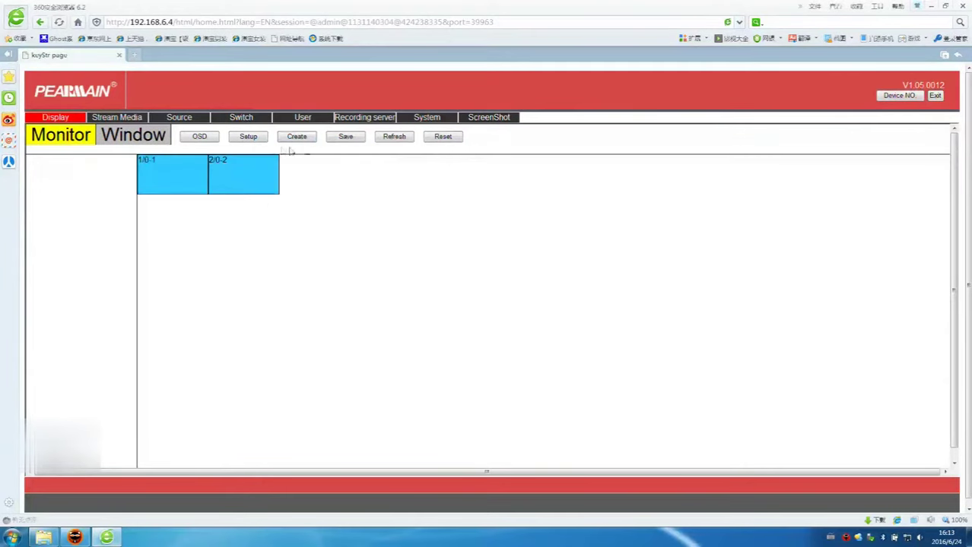
{"action": "left_click", "coordinate": [345, 139]}
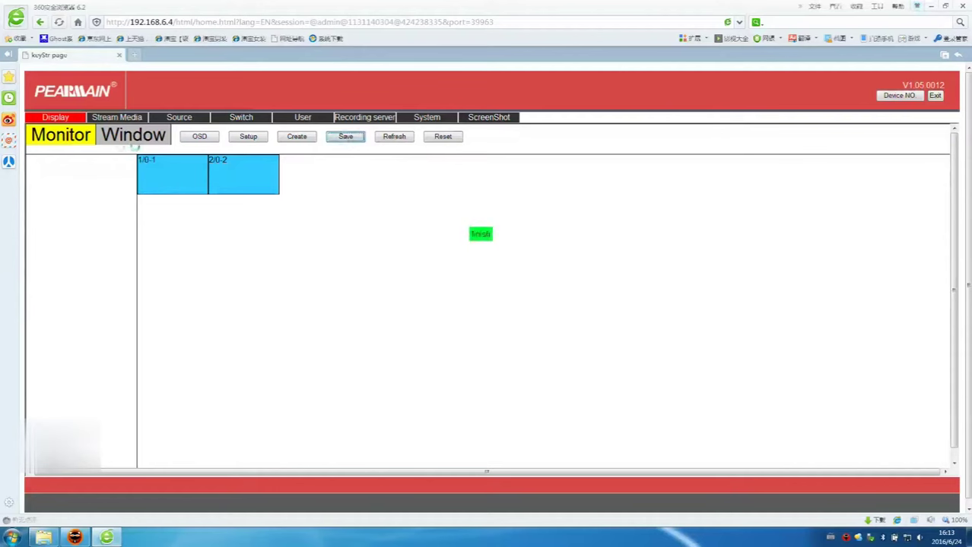
Match the display windows to the monitors with WIN=MON and save the window layout
{"action": "left_click", "coordinate": [141, 144]}
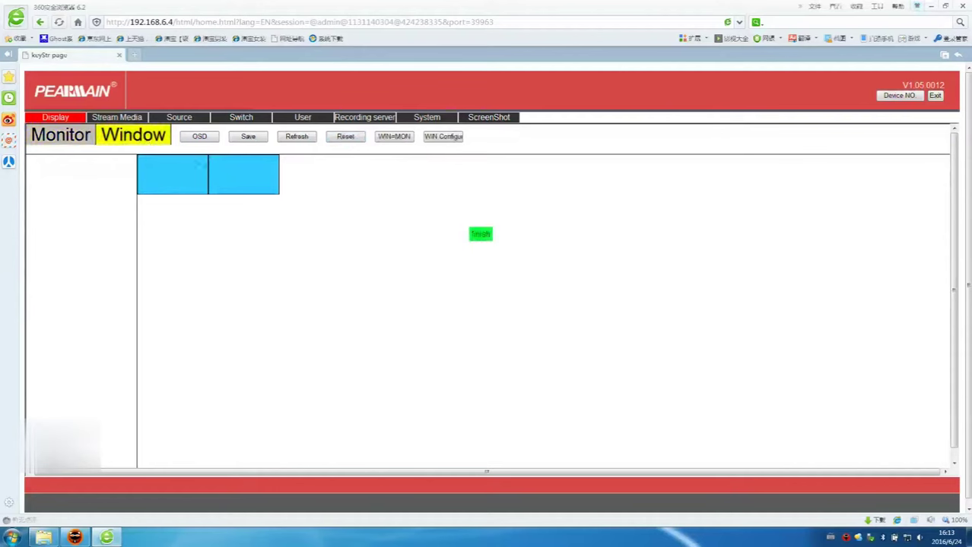
{"action": "left_click", "coordinate": [394, 138]}
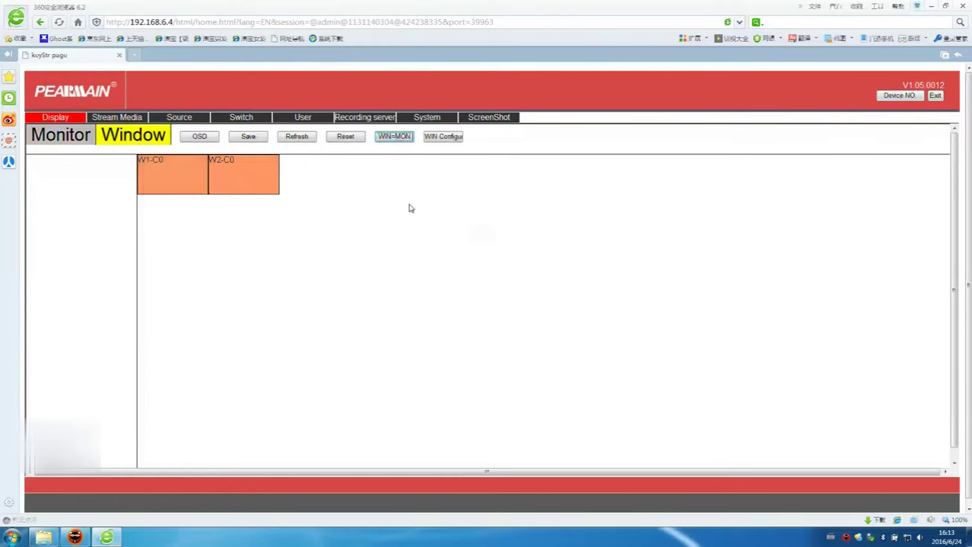
{"action": "left_click", "coordinate": [250, 139]}
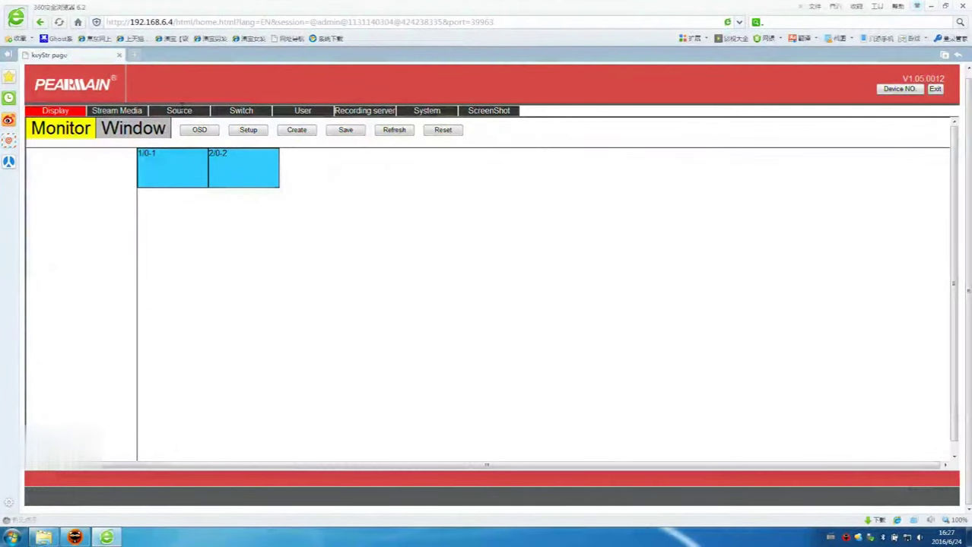
Search for cameras under Protocol Access in Source, identify all of them and save the list
{"action": "left_click", "coordinate": [180, 108]}
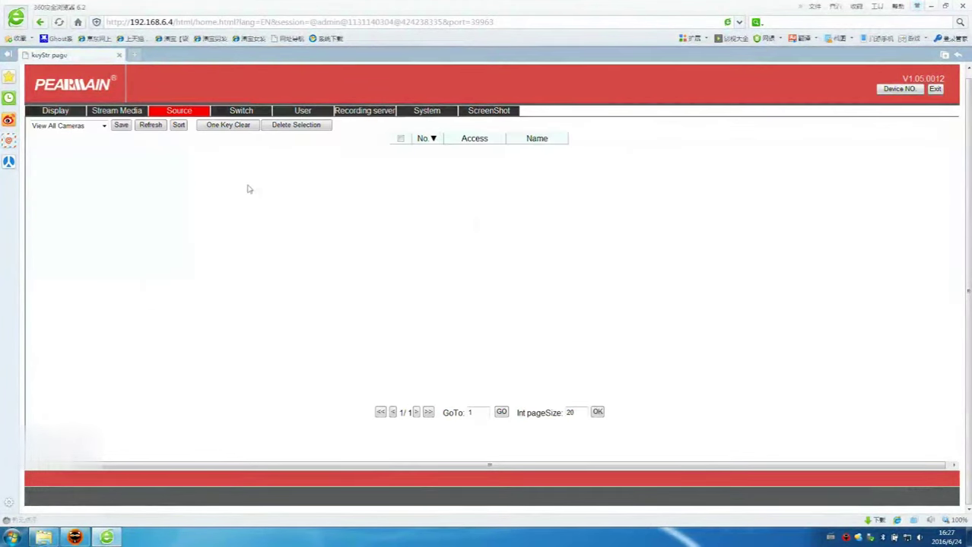
{"action": "left_click", "coordinate": [103, 127]}
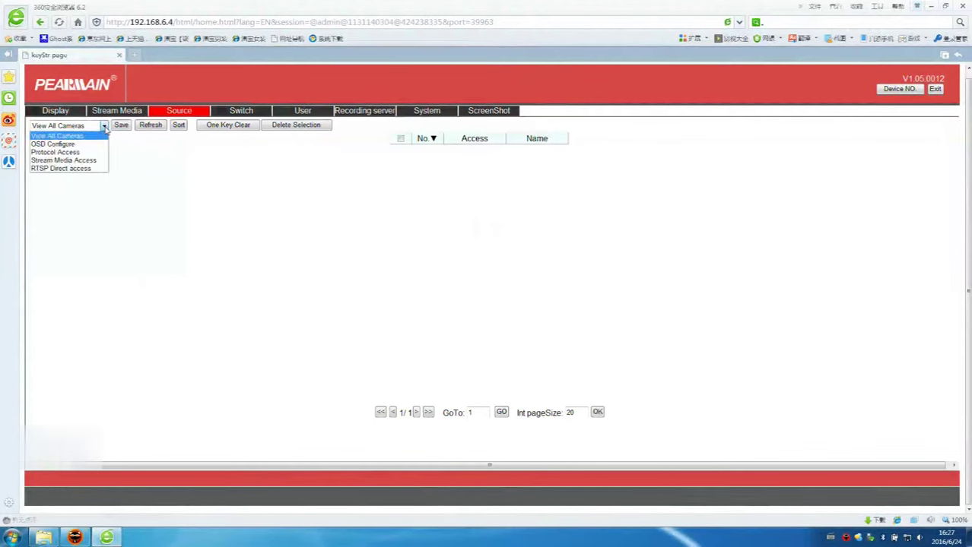
{"action": "left_click", "coordinate": [56, 152]}
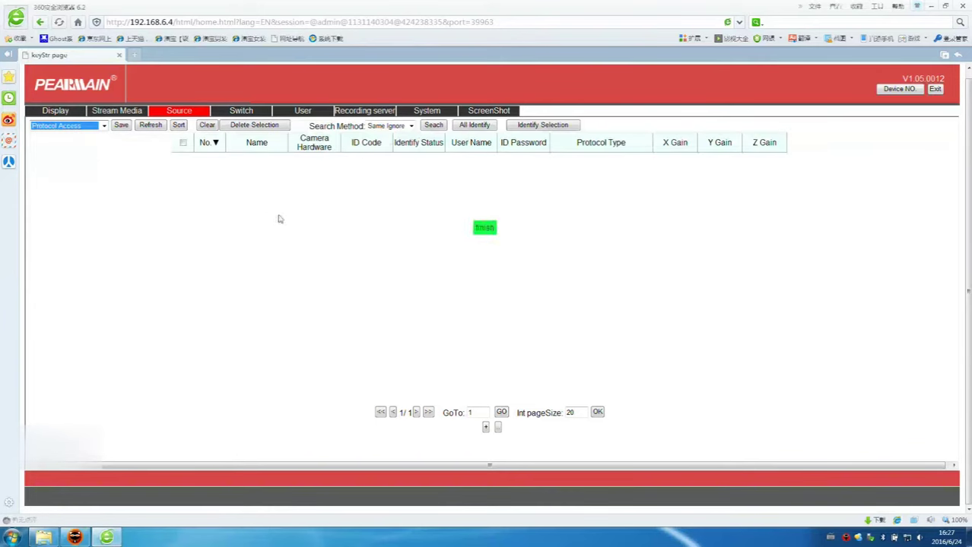
{"action": "left_click", "coordinate": [433, 125]}
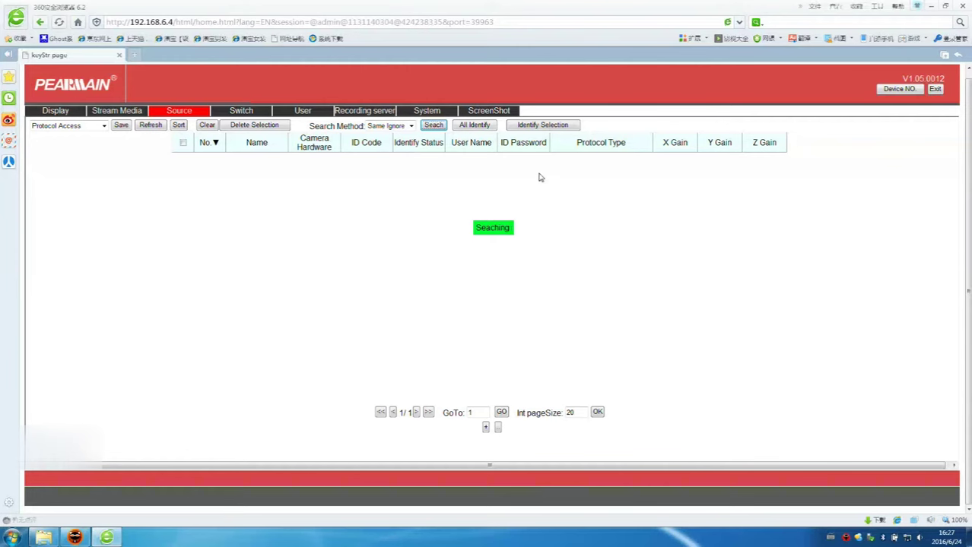
{"action": "left_click", "coordinate": [475, 126]}
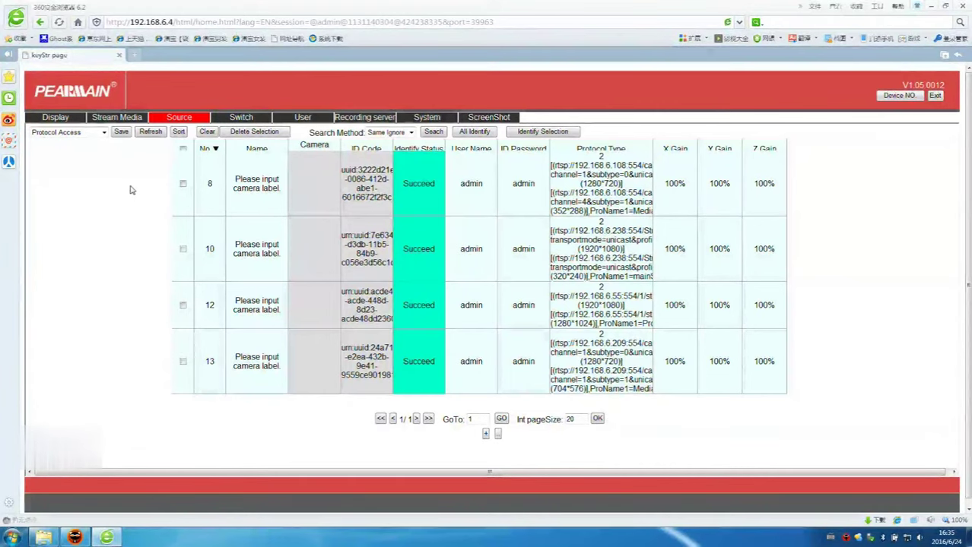
{"action": "left_click", "coordinate": [121, 132]}
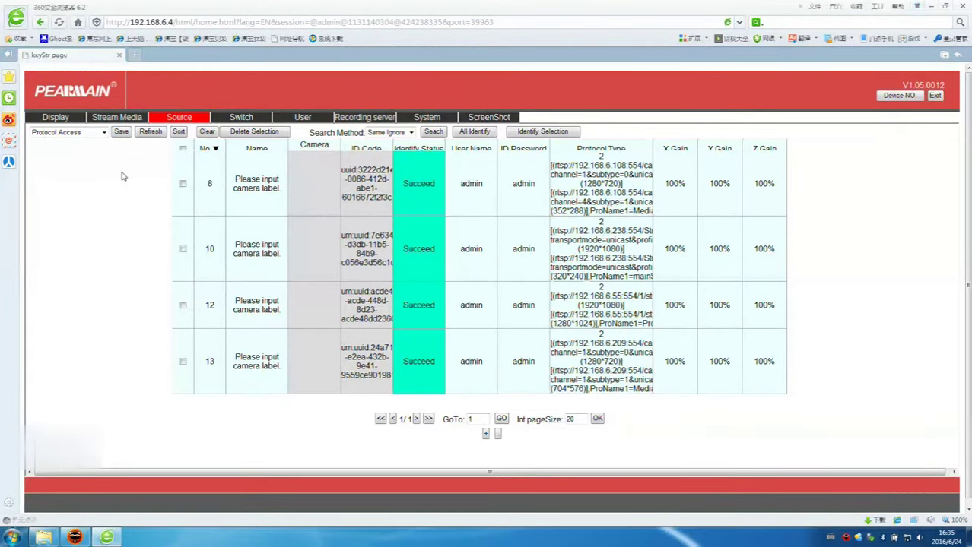
Check Stream Media Access in Source and add another server row to the Stream Media list
{"action": "left_click", "coordinate": [103, 133]}
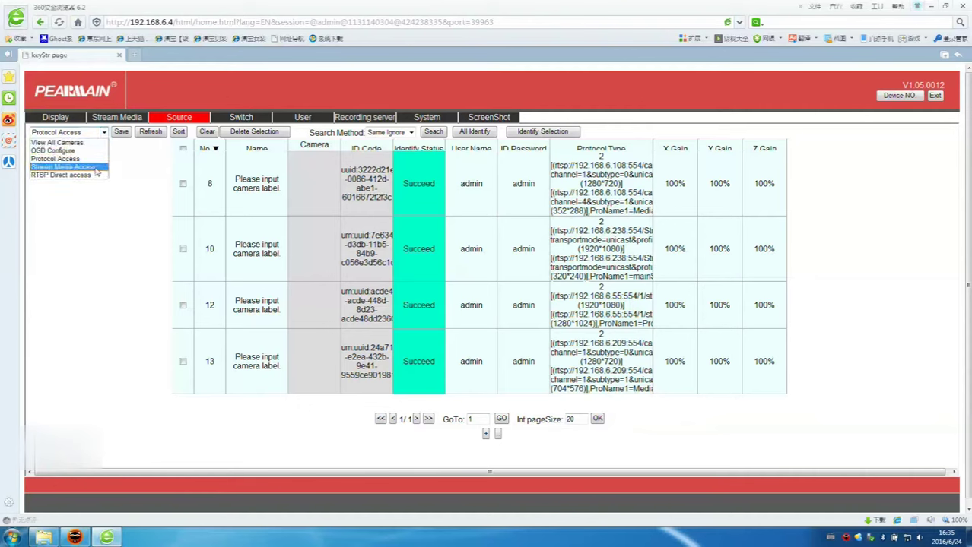
{"action": "left_click", "coordinate": [96, 167]}
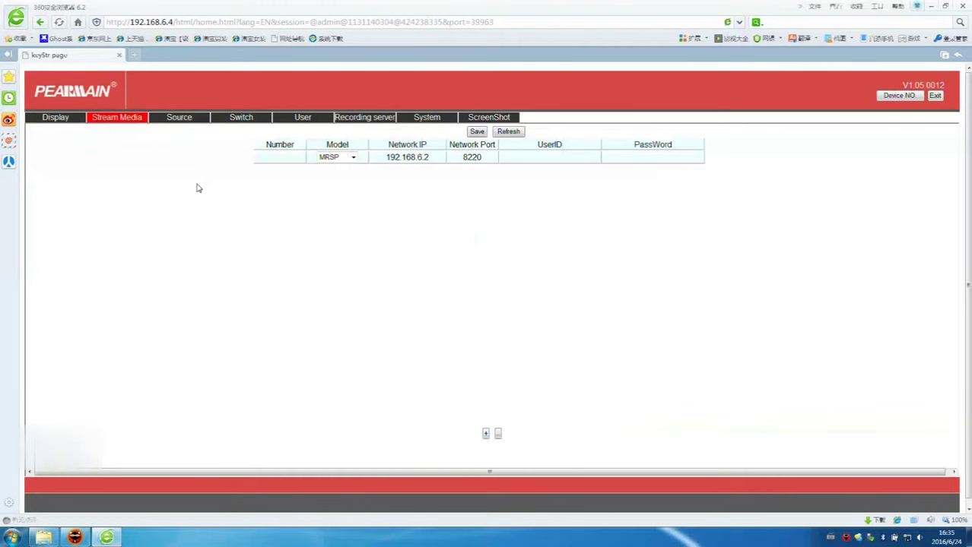
{"action": "left_click", "coordinate": [486, 435]}
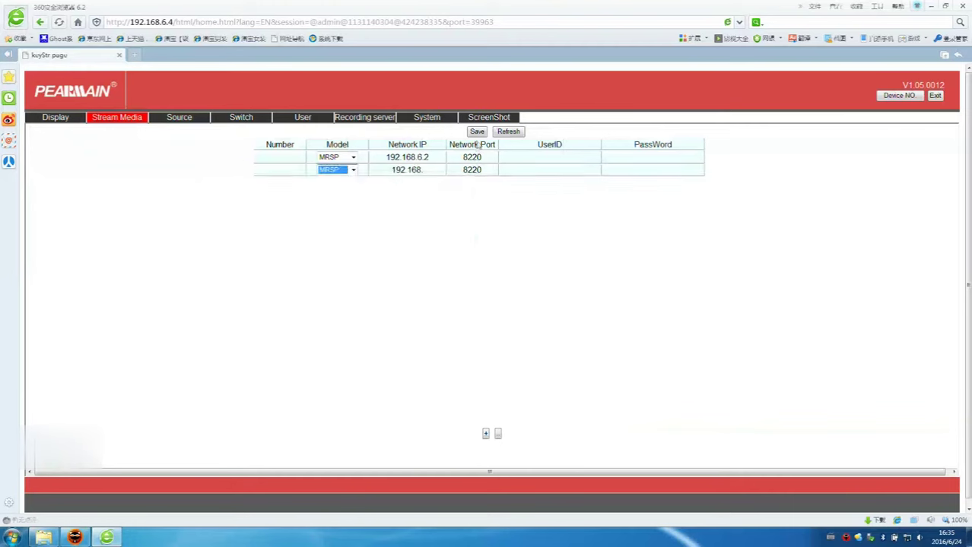
Display the Stream Media Access cameras on the Source page
{"action": "left_click", "coordinate": [190, 118]}
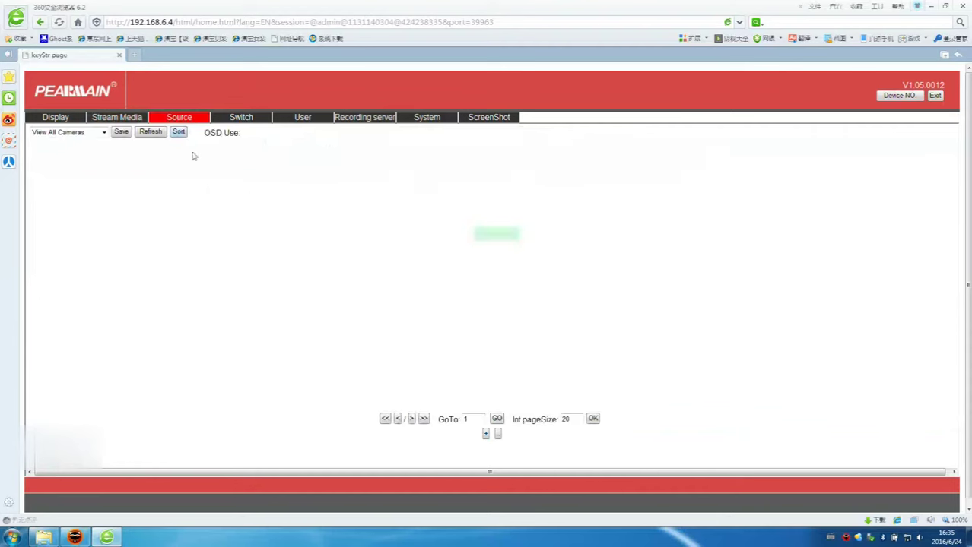
{"action": "left_click", "coordinate": [104, 134]}
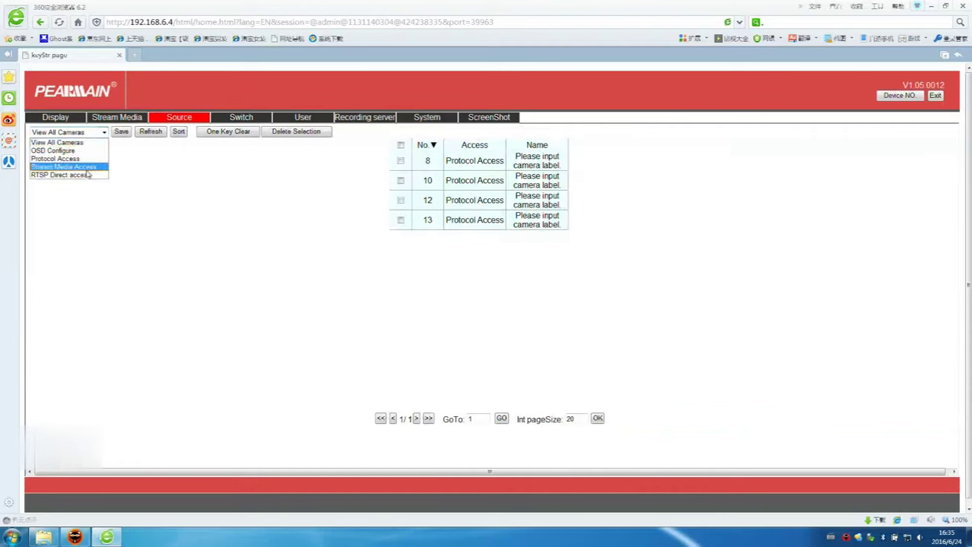
{"action": "left_click", "coordinate": [85, 168]}
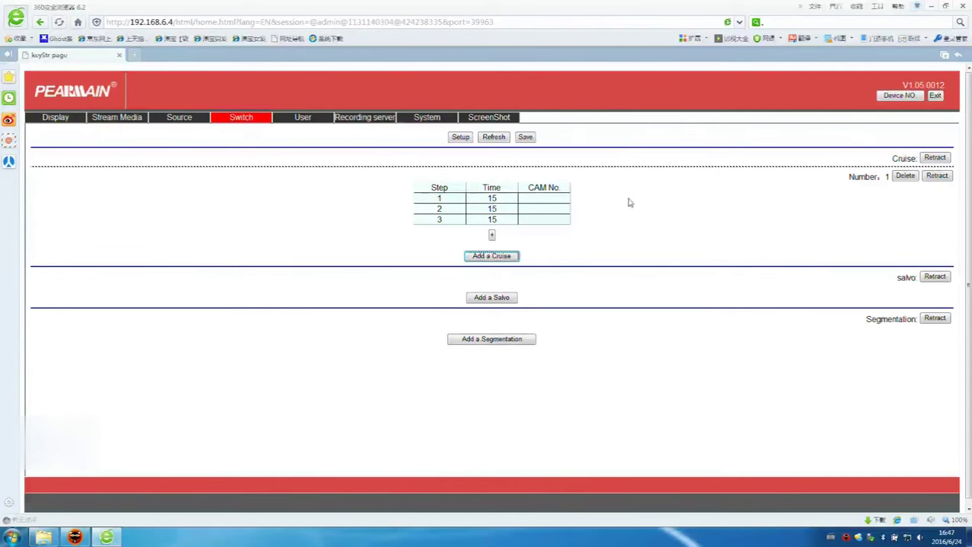
Assign cameras 1, 2 and 3 to steps 1 to 3 of the cruise
{"action": "left_click", "coordinate": [545, 201]}
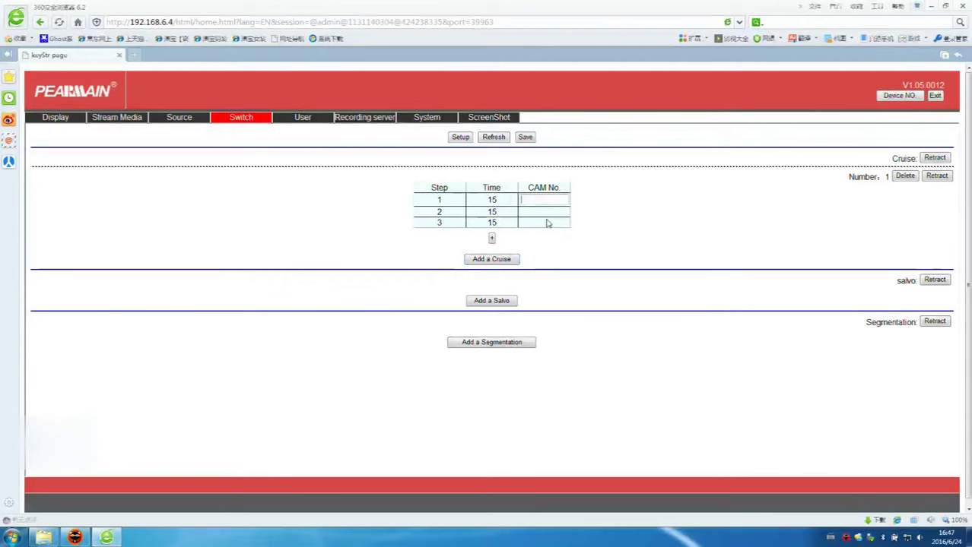
{"action": "type", "text": "1"}
{"action": "left_click", "coordinate": [546, 211]}
{"action": "type", "text": "2"}
{"action": "left_click", "coordinate": [546, 222]}
{"action": "type", "text": "3"}
{"action": "left_click", "coordinate": [635, 235]}
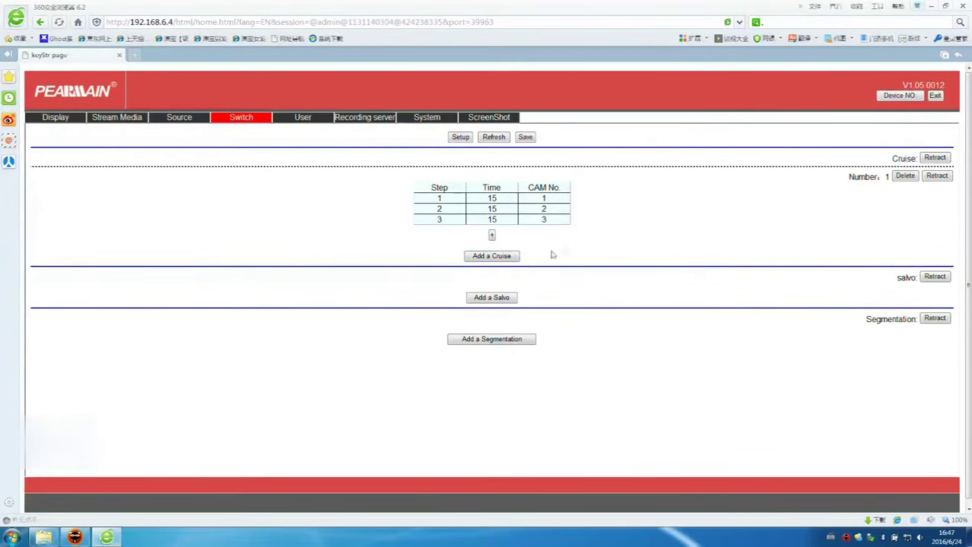
Add three more steps to the cruise and assign cameras 4, 5 and 6 to them
{"action": "left_click", "coordinate": [491, 236]}
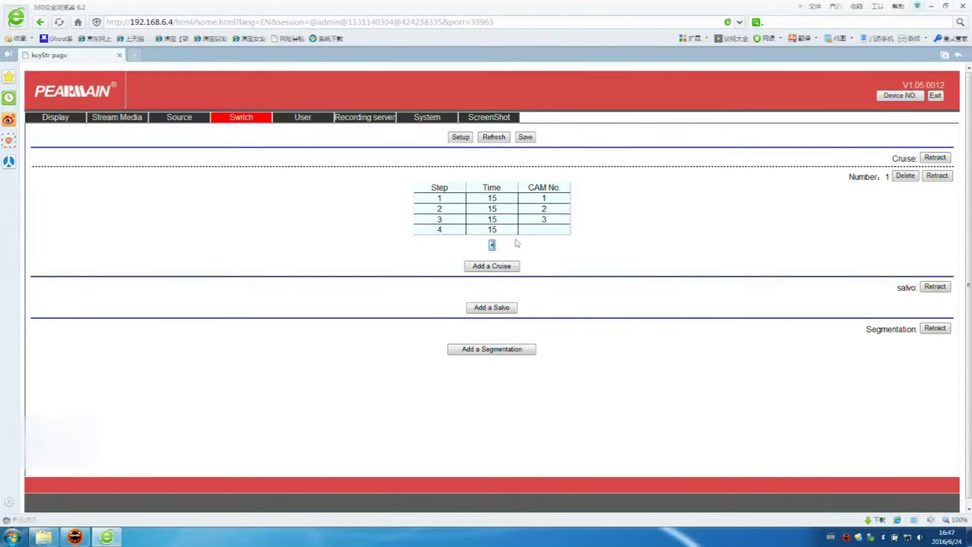
{"action": "left_click", "coordinate": [491, 245]}
{"action": "left_click", "coordinate": [491, 256]}
{"action": "left_click", "coordinate": [543, 232]}
{"action": "type", "text": "4"}
{"action": "left_click", "coordinate": [549, 245]}
{"action": "type", "text": "5"}
{"action": "left_click", "coordinate": [546, 253]}
{"action": "type", "text": "6"}
{"action": "left_click", "coordinate": [629, 251]}
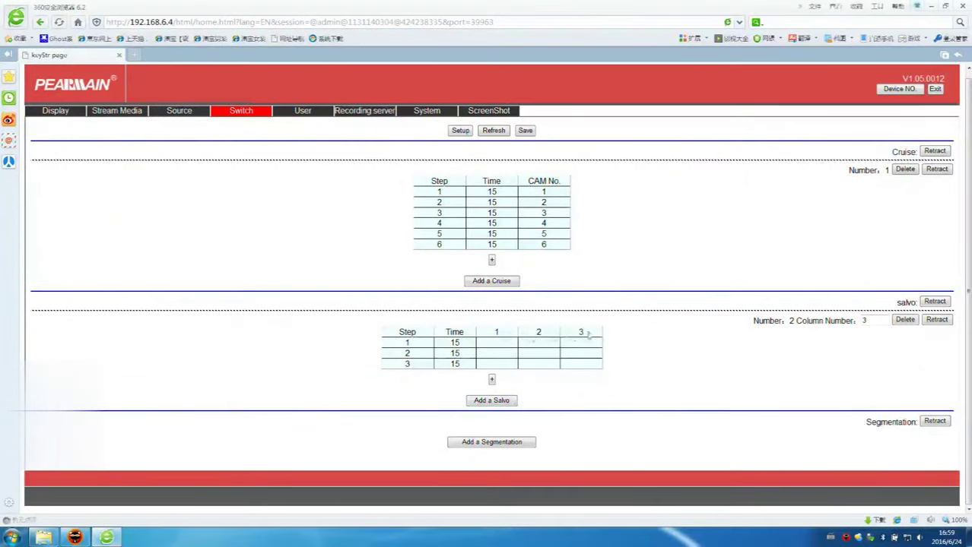
{"action": "left_click", "coordinate": [545, 335]}
{"action": "type", "text": "42"}
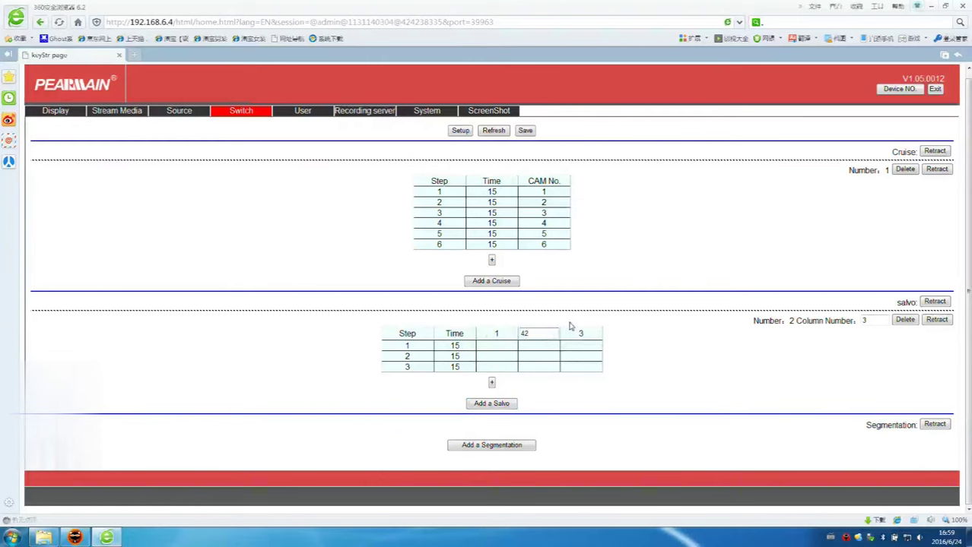
{"action": "left_click", "coordinate": [604, 299]}
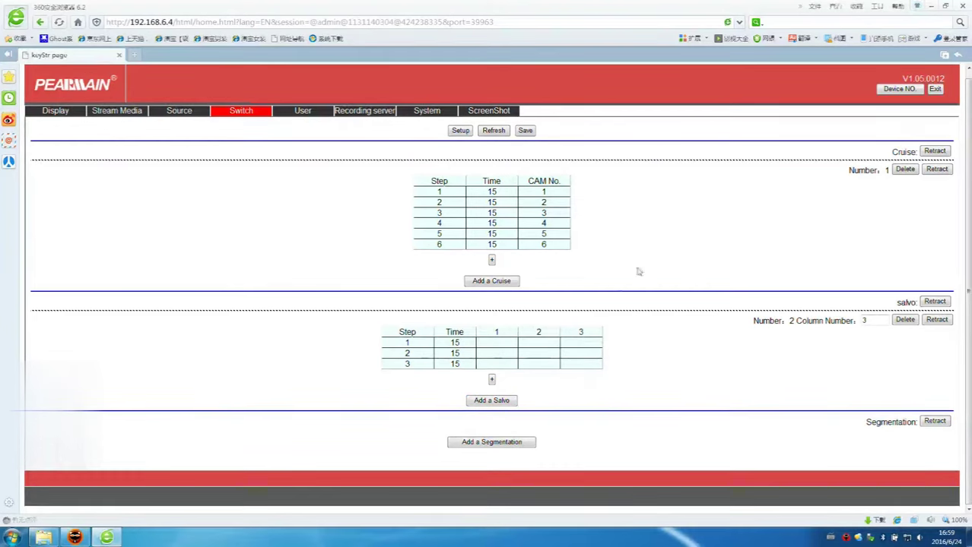
Assign cameras 1, 2 and 3 to steps 1 to 3 in column 1 of the salvo
{"action": "left_click", "coordinate": [495, 346]}
{"action": "type", "text": "1"}
{"action": "left_click", "coordinate": [498, 356]}
{"action": "type", "text": "2"}
{"action": "left_click", "coordinate": [503, 368]}
{"action": "type", "text": "3"}
{"action": "left_click", "coordinate": [584, 289]}
Assign cameras 4, 5 and 6 to steps 1 to 3 in column 2 of the salvo
{"action": "left_click", "coordinate": [541, 343]}
{"action": "type", "text": "4"}
{"action": "left_click", "coordinate": [536, 358]}
{"action": "type", "text": "5"}
{"action": "left_click", "coordinate": [536, 368]}
{"action": "type", "text": "6"}
{"action": "left_click", "coordinate": [581, 308]}
Assign cameras 7, 8 and 9 to steps 1 to 3 in column 3 of the salvo
{"action": "left_click", "coordinate": [580, 344]}
{"action": "type", "text": "7"}
{"action": "left_click", "coordinate": [584, 357]}
{"action": "type", "text": "8"}
{"action": "left_click", "coordinate": [583, 368]}
{"action": "type", "text": "9"}
{"action": "left_click", "coordinate": [608, 329]}
Add a fourth step to the salvo and save the switching settings
{"action": "left_click", "coordinate": [492, 380]}
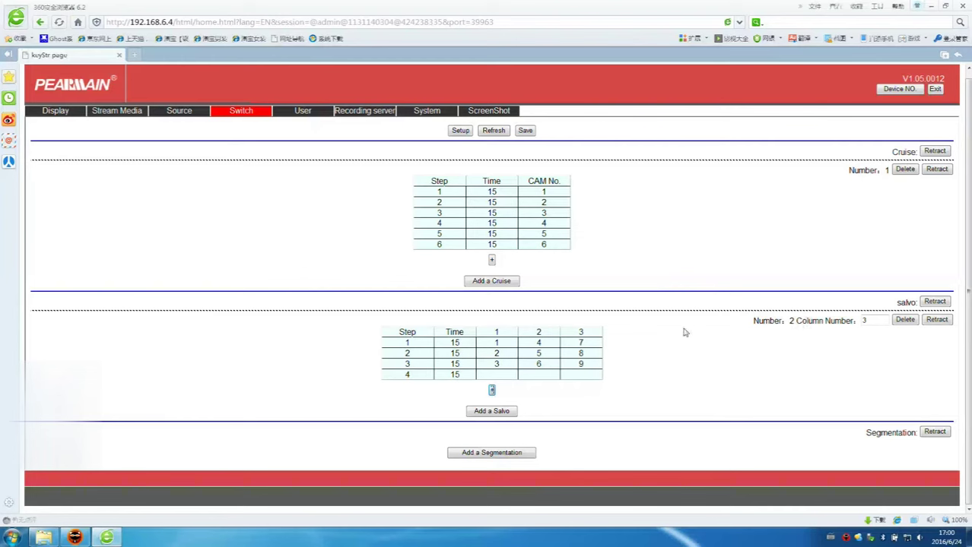
{"action": "left_click", "coordinate": [525, 132]}
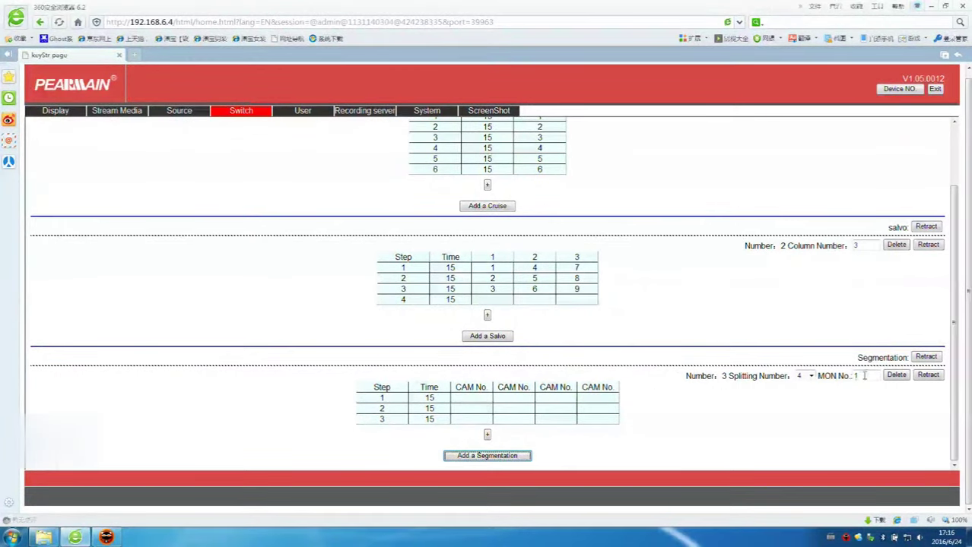
Set the segmentation's splitting number to 4 and assign cameras 1, 2, 3 and 4 to its step 1
{"action": "left_click", "coordinate": [810, 376]}
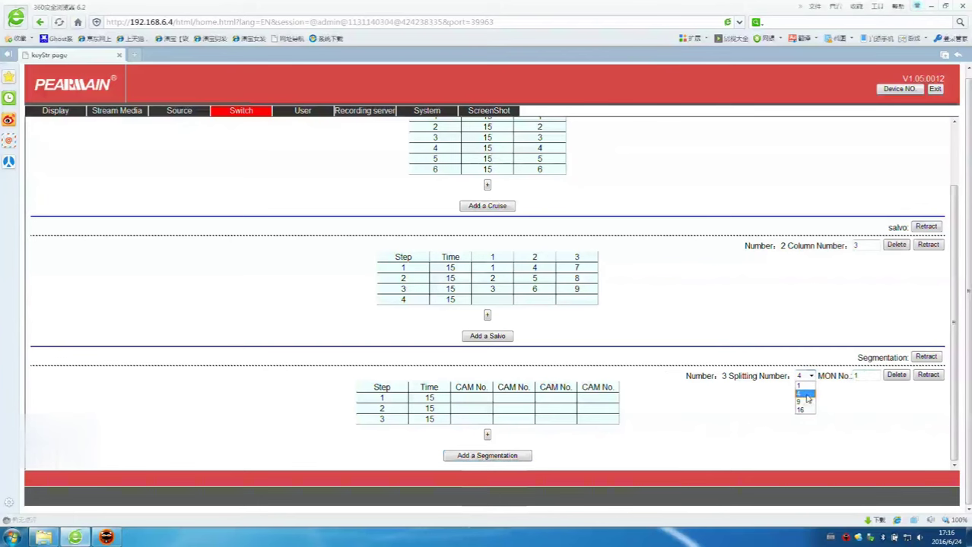
{"action": "left_click", "coordinate": [806, 395]}
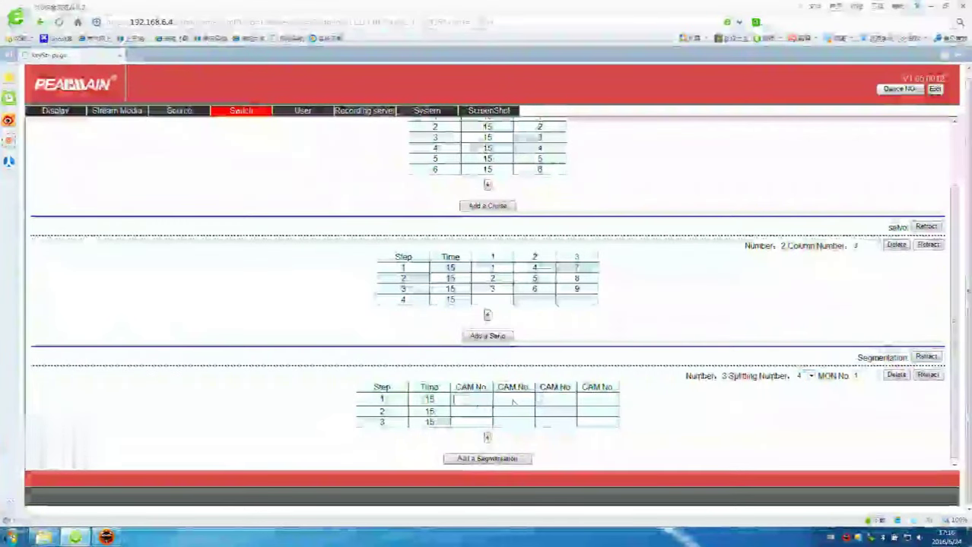
{"action": "type", "text": "1"}
{"action": "left_click", "coordinate": [514, 401]}
{"action": "type", "text": "2"}
{"action": "left_click", "coordinate": [593, 404]}
{"action": "type", "text": "3"}
{"action": "left_click", "coordinate": [567, 401]}
{"action": "type", "text": "3"}
{"action": "double_click", "coordinate": [597, 400]}
{"action": "type", "text": "4"}
Assign cameras 5, 6, 7 and 8 to step 2 of the segmentation
{"action": "left_click", "coordinate": [479, 413]}
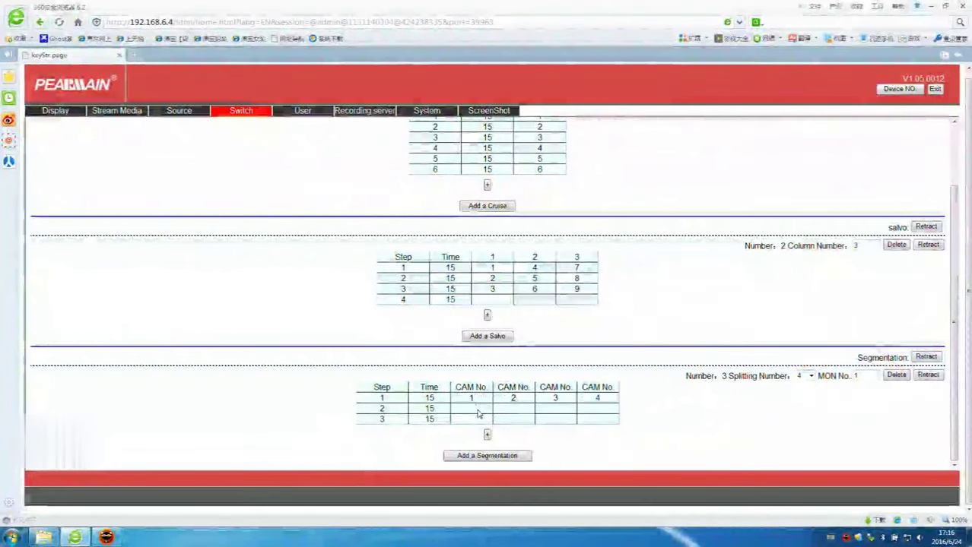
{"action": "type", "text": "5"}
{"action": "key", "text": "Tab"}
{"action": "type", "text": "7"}
{"action": "key", "text": "Tab"}
{"action": "type", "text": "8"}
Assign cameras 9, 10, 11 and 12 to step 3 of the segmentation
{"action": "left_click", "coordinate": [472, 423]}
{"action": "type", "text": "9"}
{"action": "key", "text": "Tab"}
{"action": "type", "text": "10"}
{"action": "key", "text": "Tab"}
{"action": "type", "text": "1"}
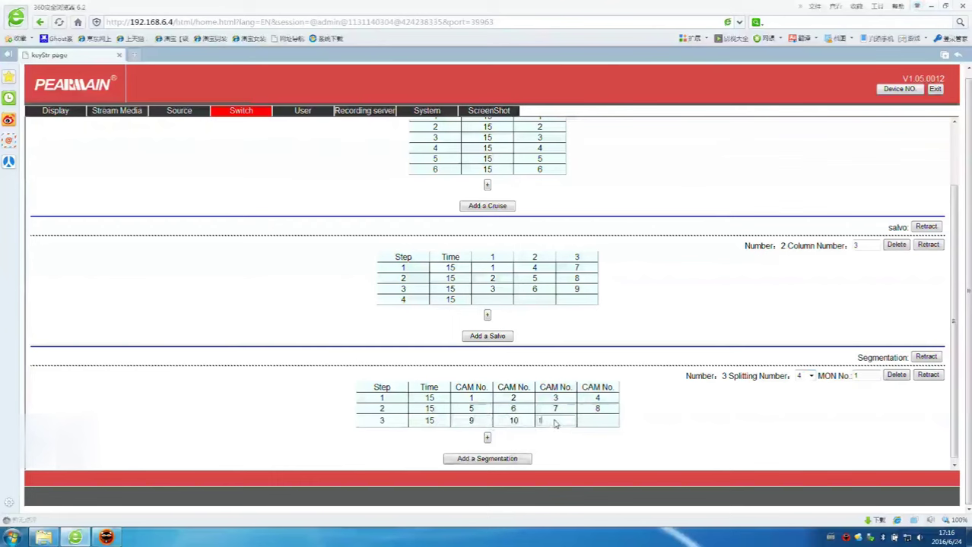
{"action": "type", "text": "112"}
{"action": "left_click", "coordinate": [600, 423]}
{"action": "type", "text": "12"}
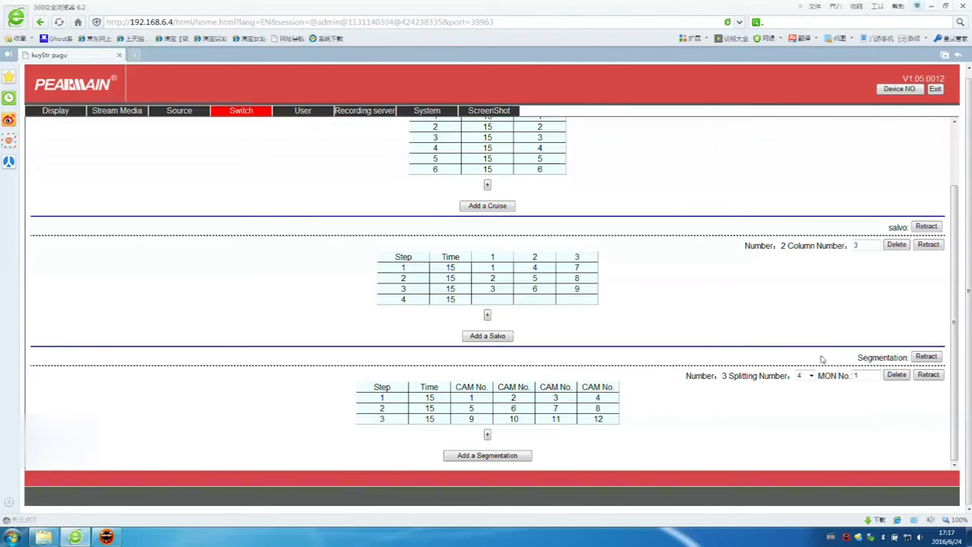
Set the segmentation's monitor number to 1
{"action": "double_click", "coordinate": [857, 377]}
{"action": "double_click", "coordinate": [853, 376]}
{"action": "type", "text": "1"}
{"action": "left_click_drag", "start_coordinate": [857, 361], "coordinate": [910, 366]}
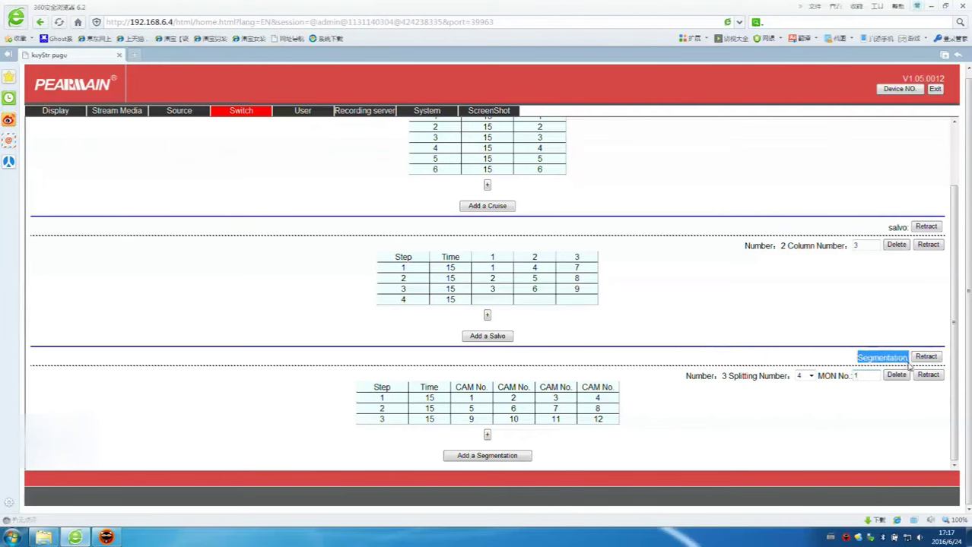
{"action": "left_click", "coordinate": [788, 320]}
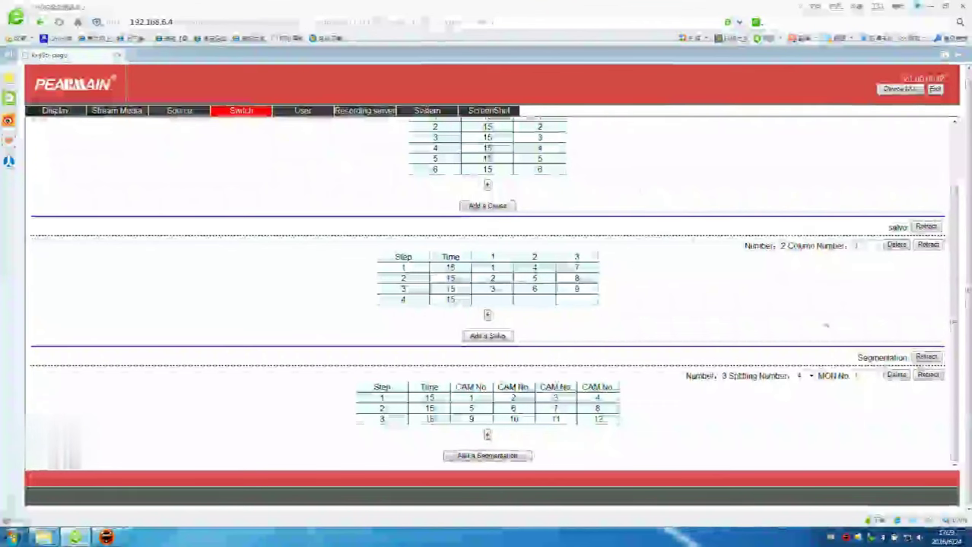
{"action": "double_click", "coordinate": [855, 376]}
{"action": "left_click", "coordinate": [661, 321]}
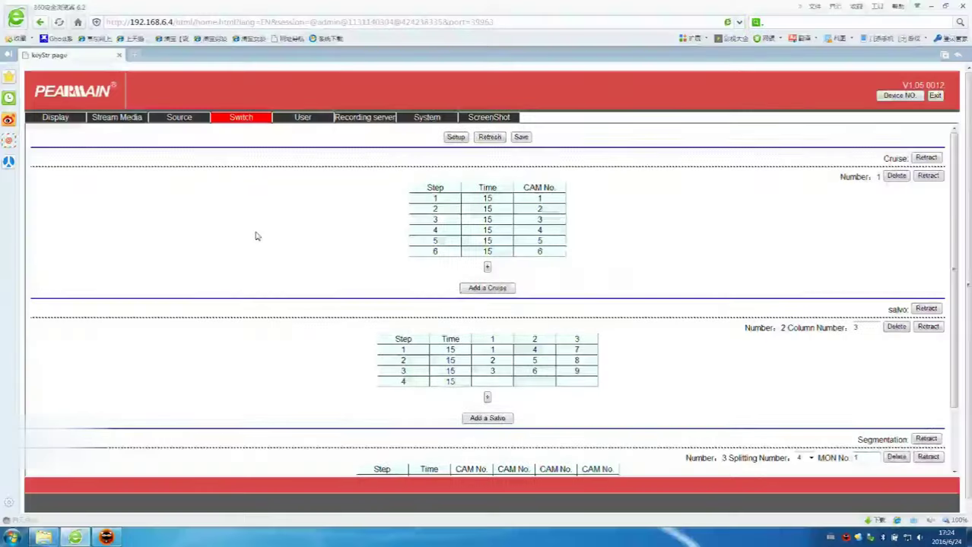
{"action": "scroll", "coordinate": [256, 237], "scroll_direction": "down", "scroll_amount": 2}
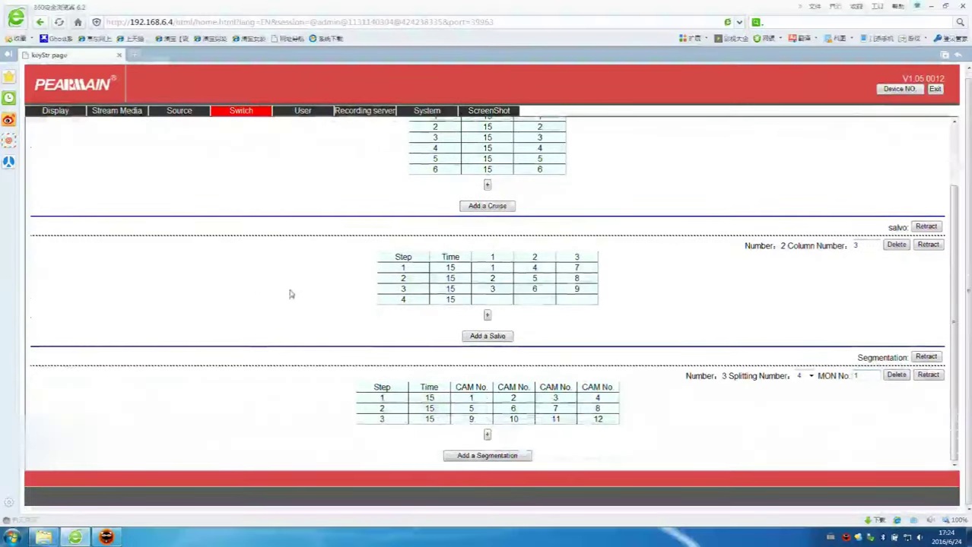